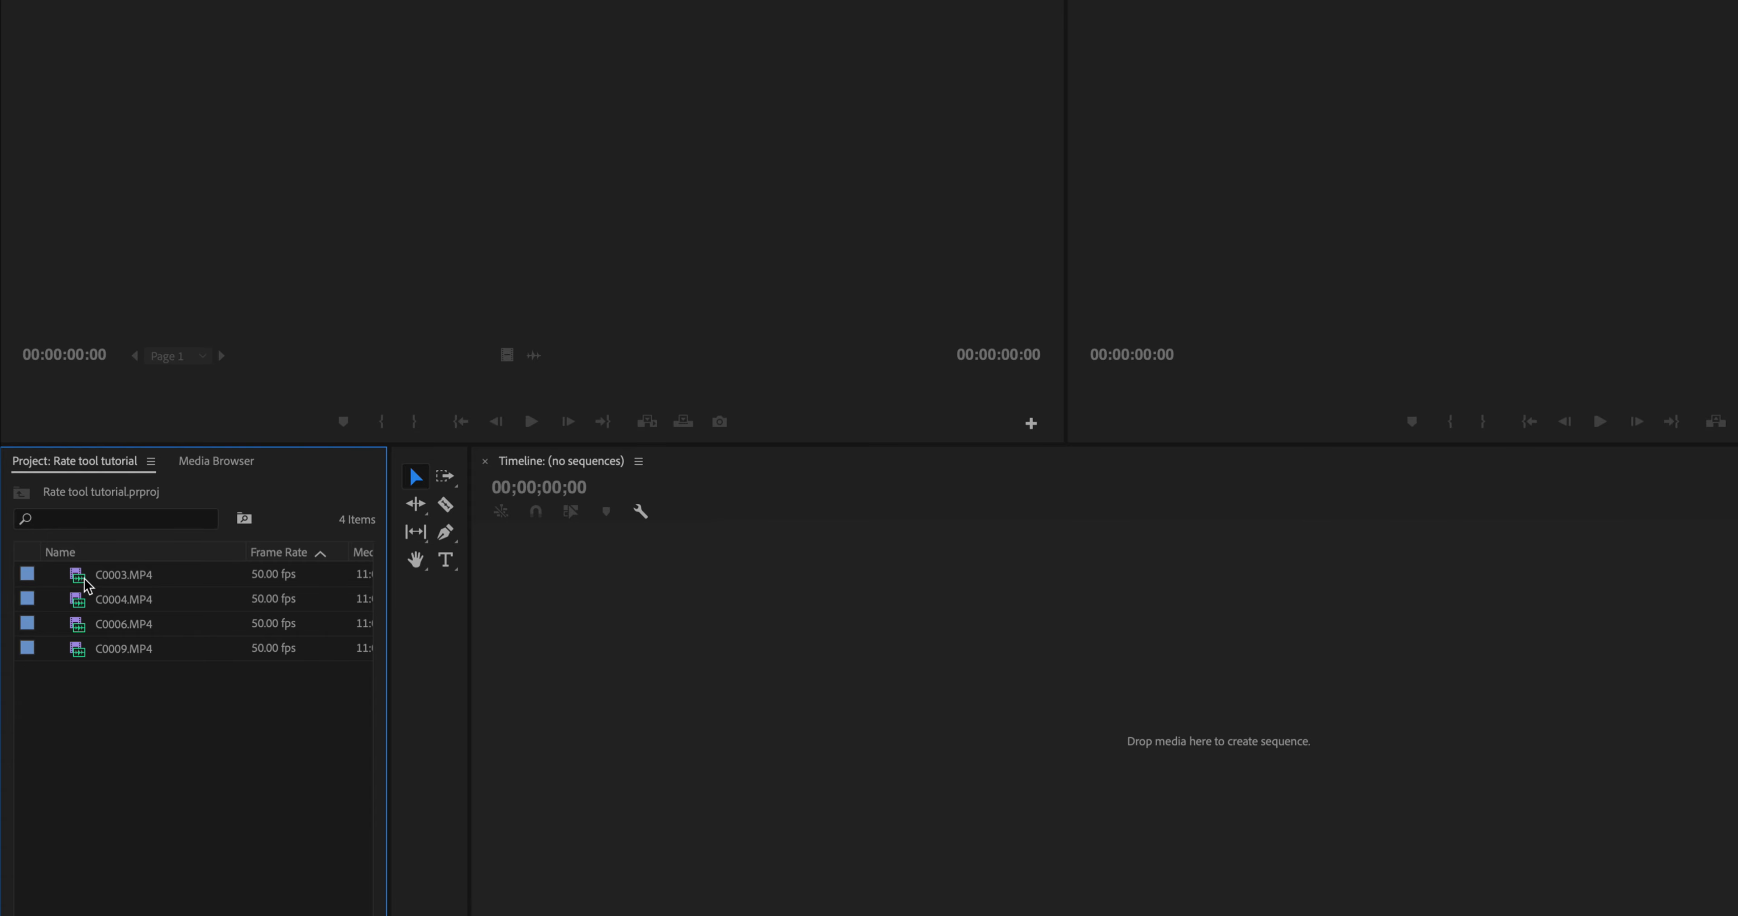
# - Create a sequence from C0003.MP4 by adding it to the empty timeline, and play it back
pyautogui.moveTo(108, 581); pyautogui.dragTo(1107, 677)
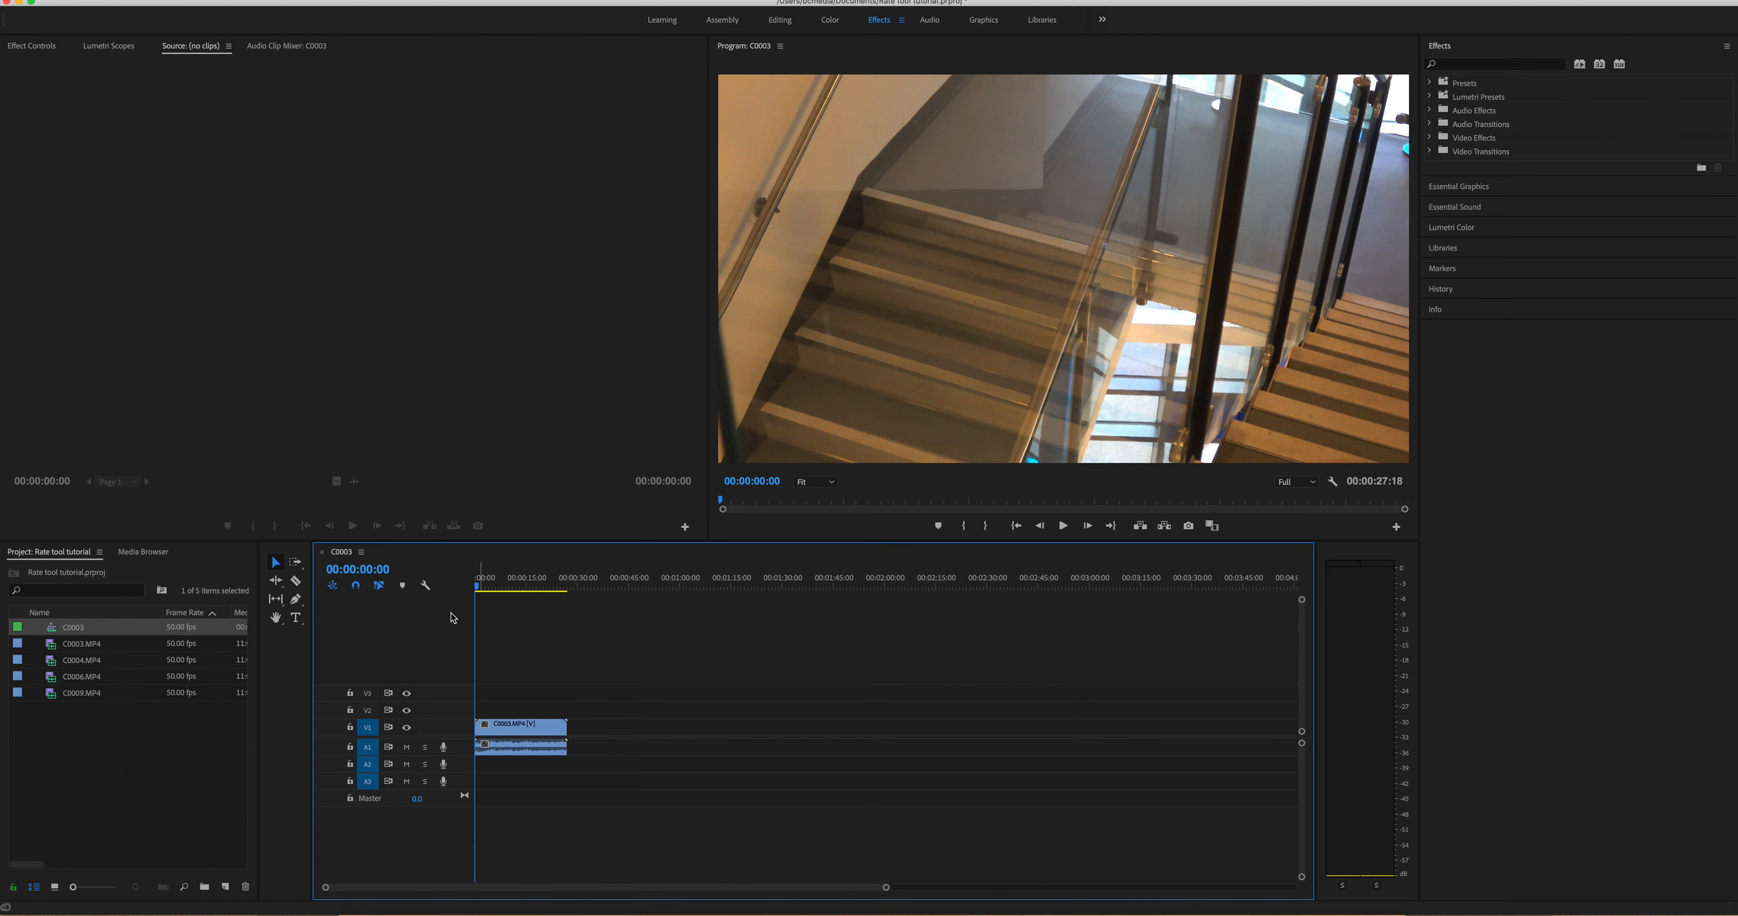
pyautogui.press('space')
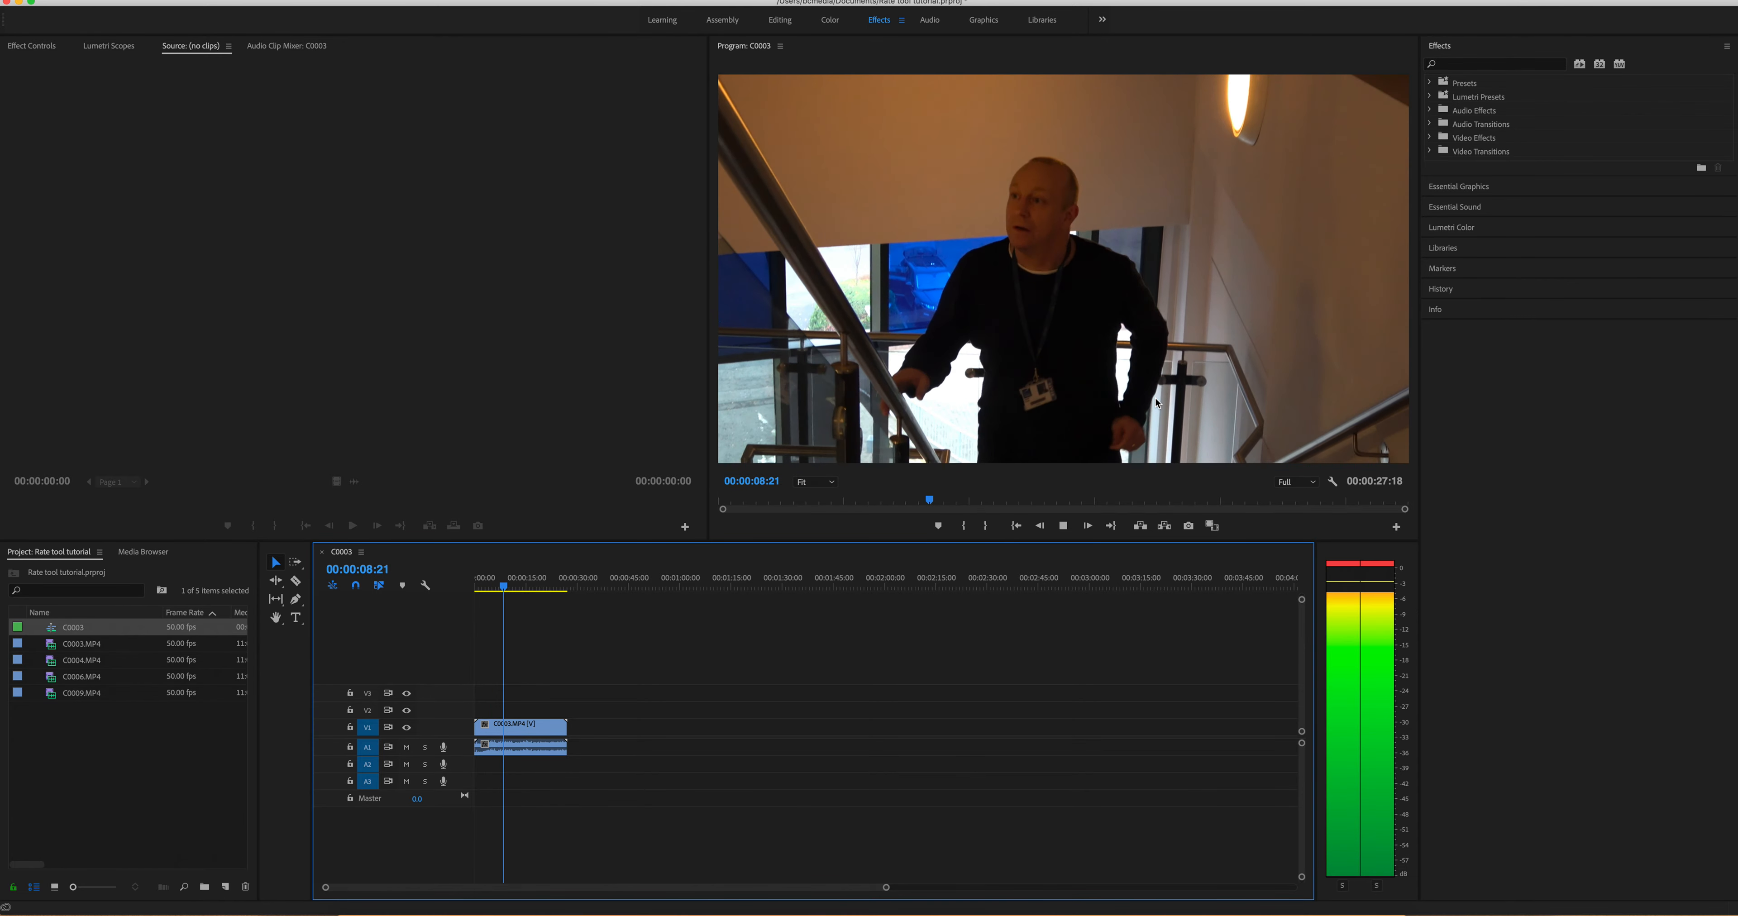
pyautogui.press('space')
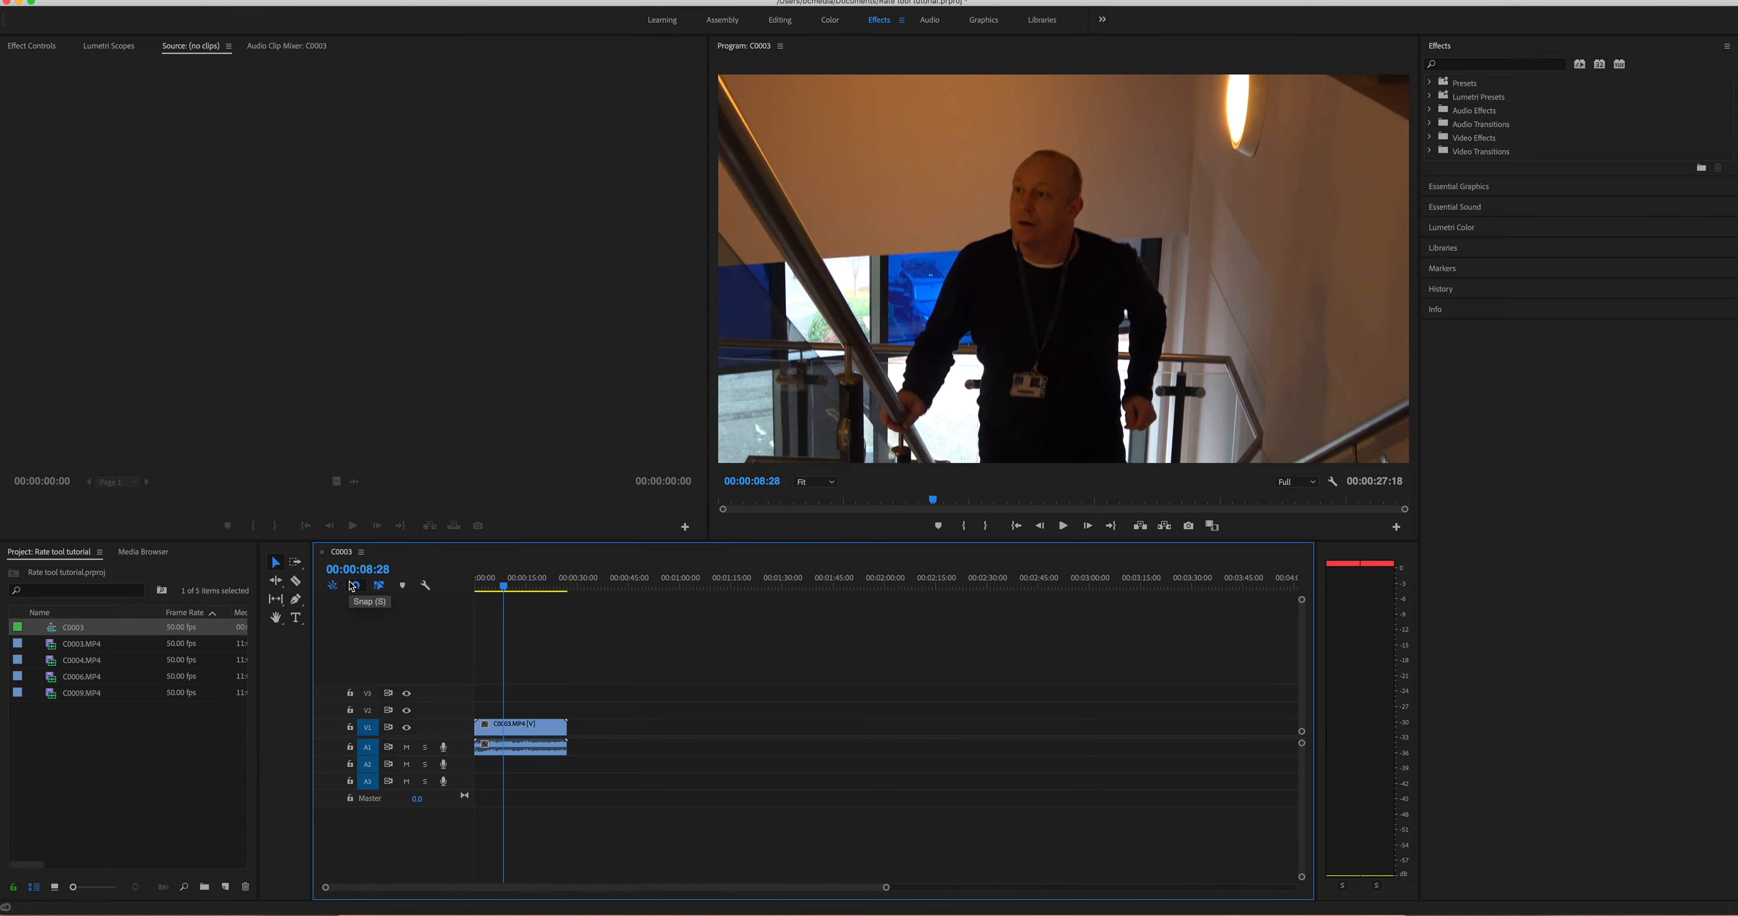
# - Open C0003.MP4 in the source monitor and mark in and out points around a short section while playing
pyautogui.doubleClick(71, 648)
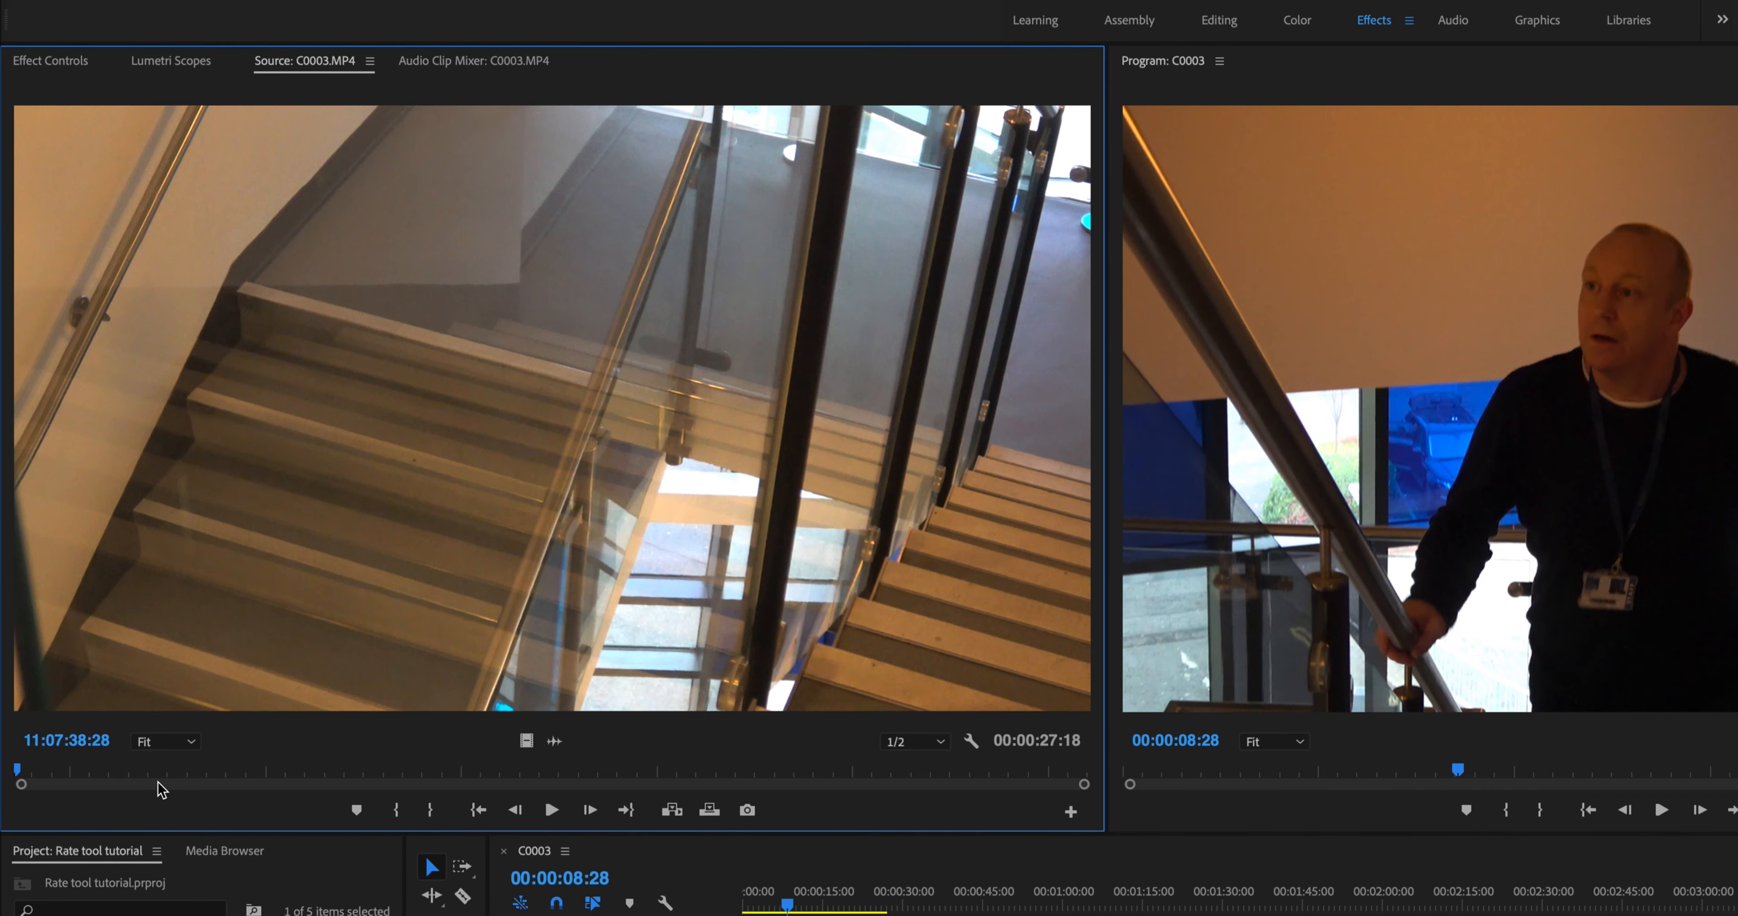
pyautogui.press('space')
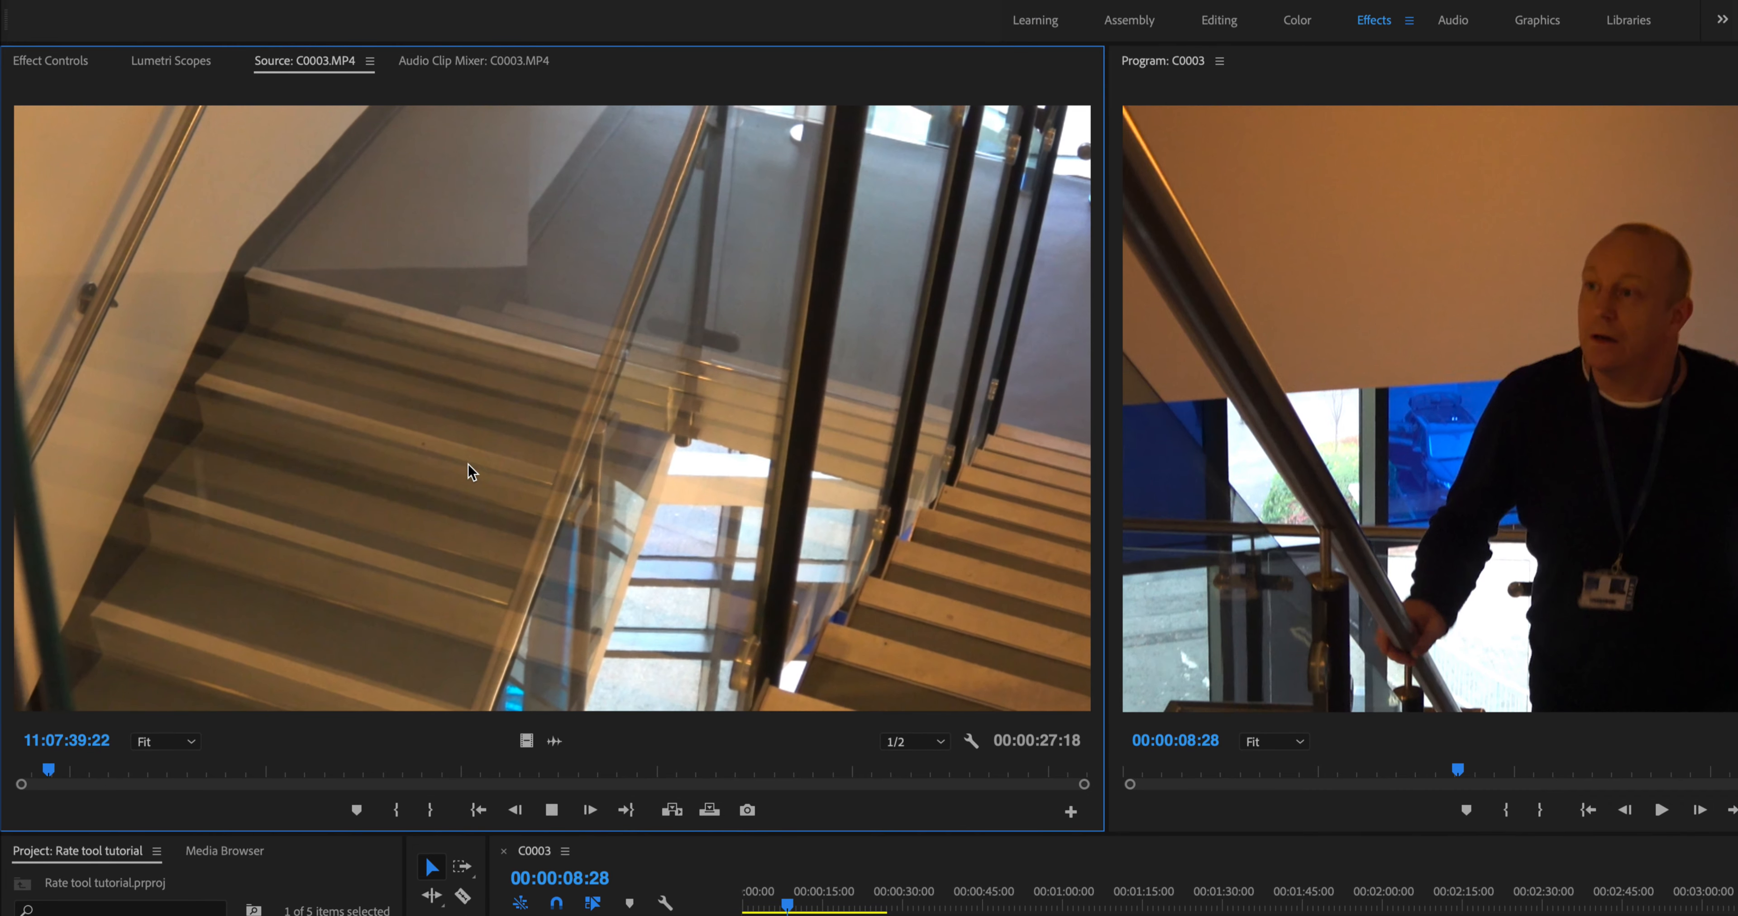
pyautogui.press('i')
pyautogui.press('space')
pyautogui.press('o')
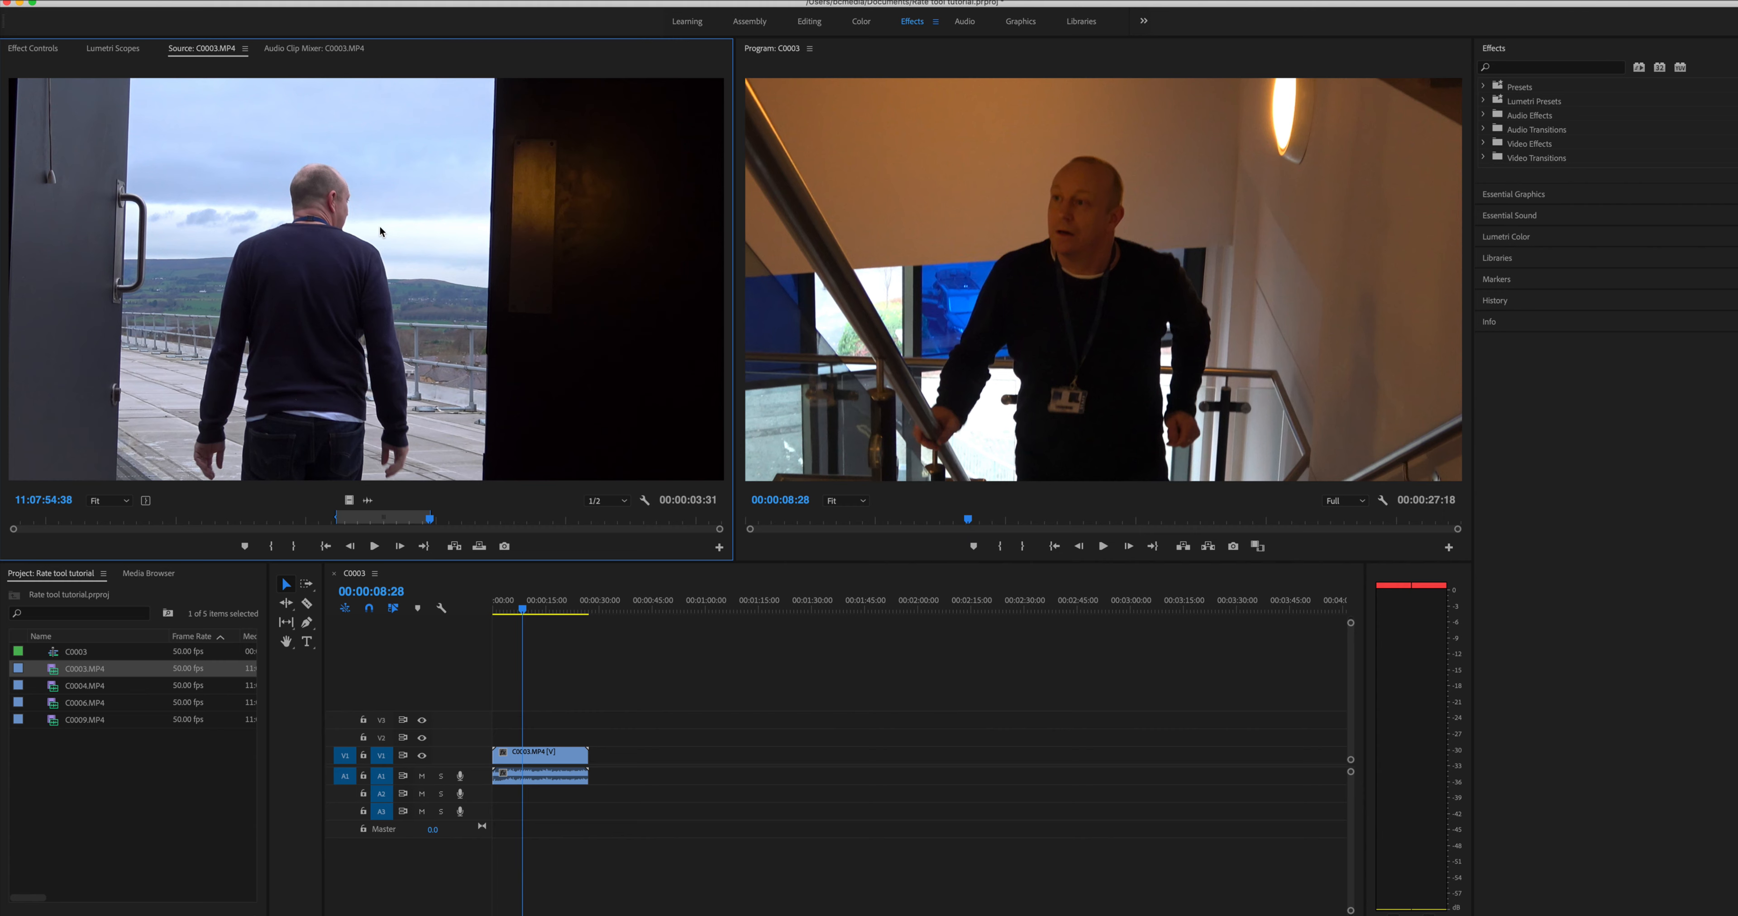
# - Add the marked section to the timeline after the first clip and move it closer to it
pyautogui.moveTo(329, 248); pyautogui.dragTo(805, 759)
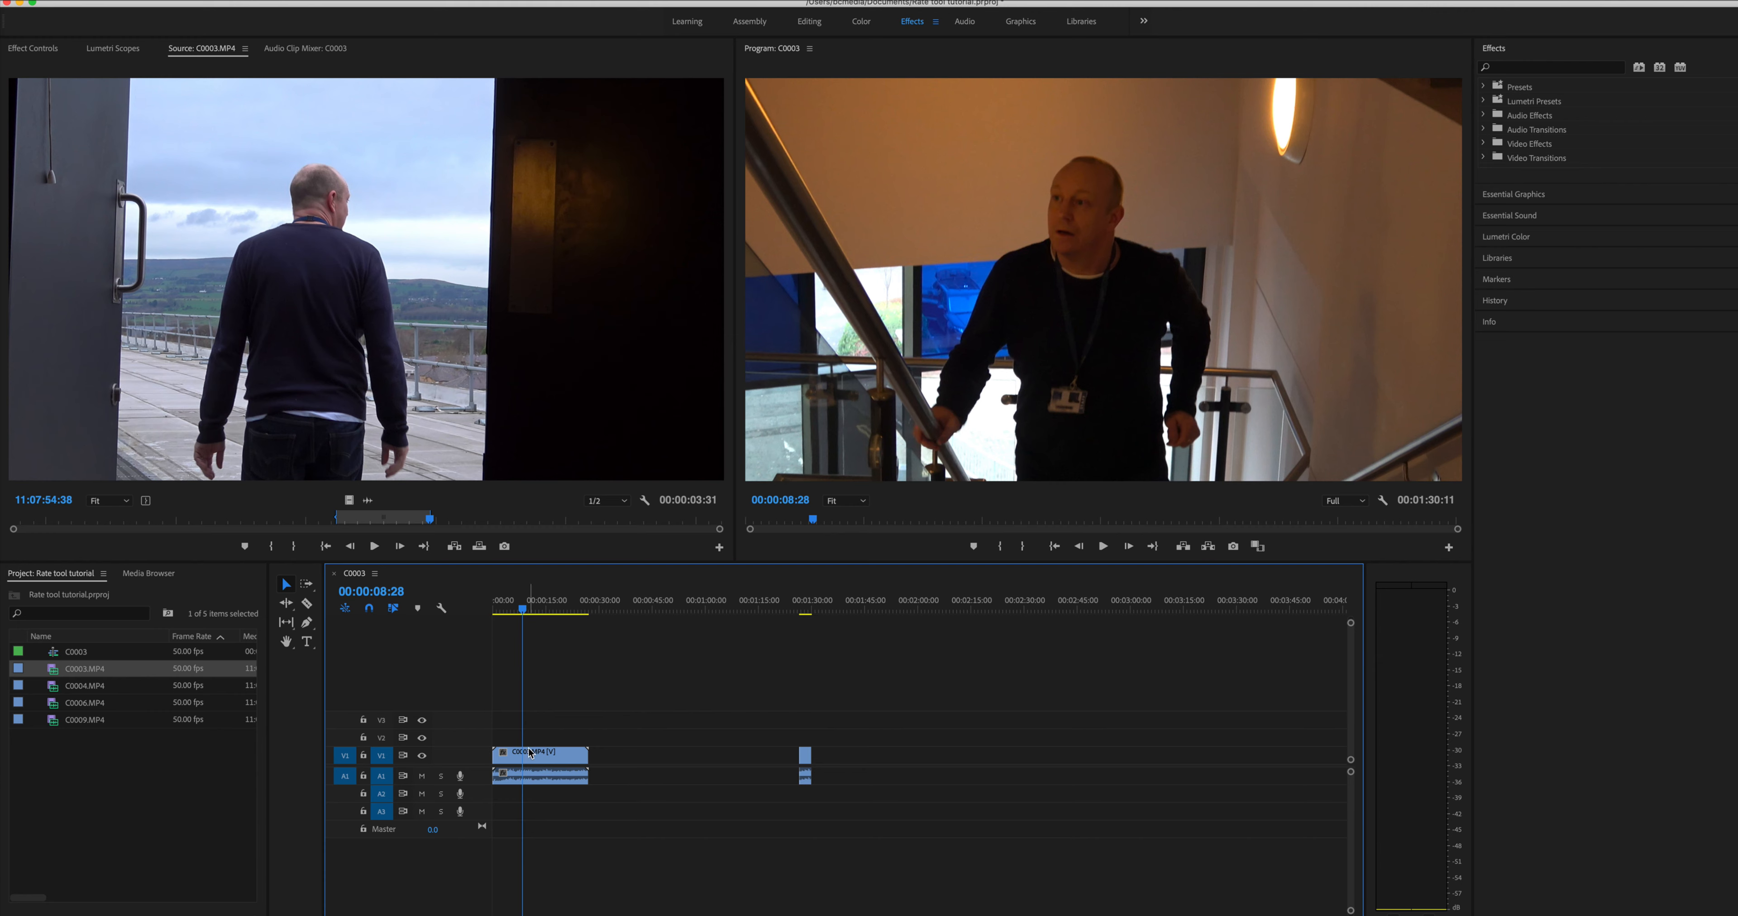
pyautogui.moveTo(805, 756); pyautogui.dragTo(615, 756)
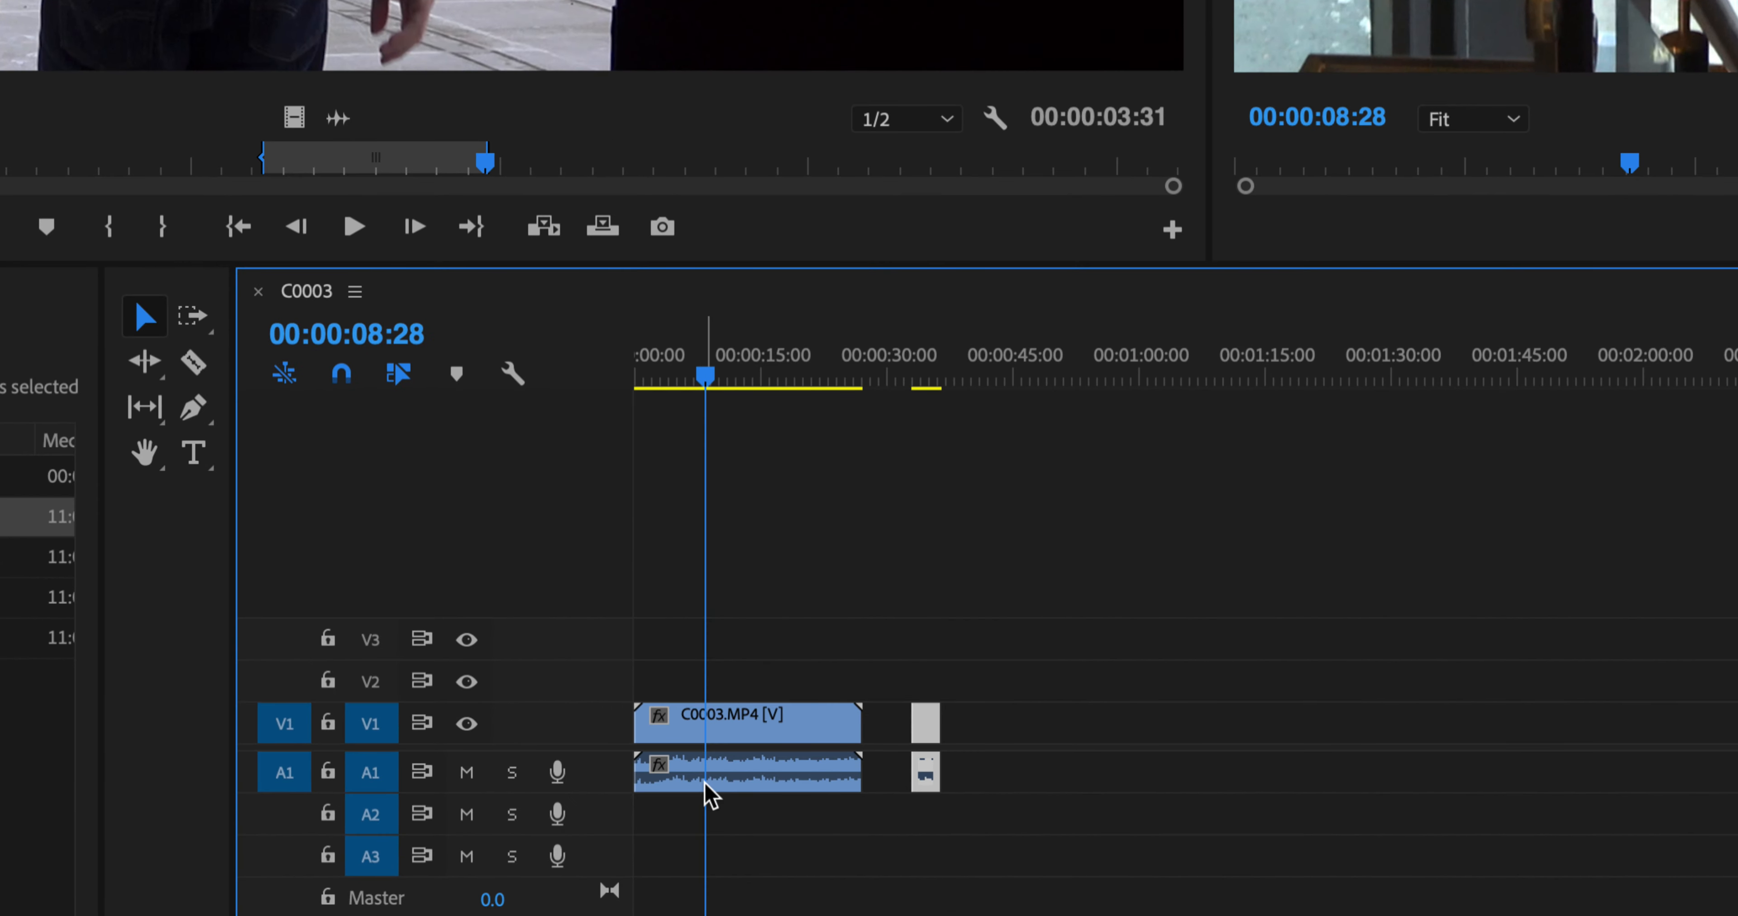
# - Trim the original full-length clip from both ends, then delete it from the timeline
pyautogui.moveTo(637, 725); pyautogui.dragTo(690, 728)
pyautogui.moveTo(859, 728); pyautogui.dragTo(754, 729)
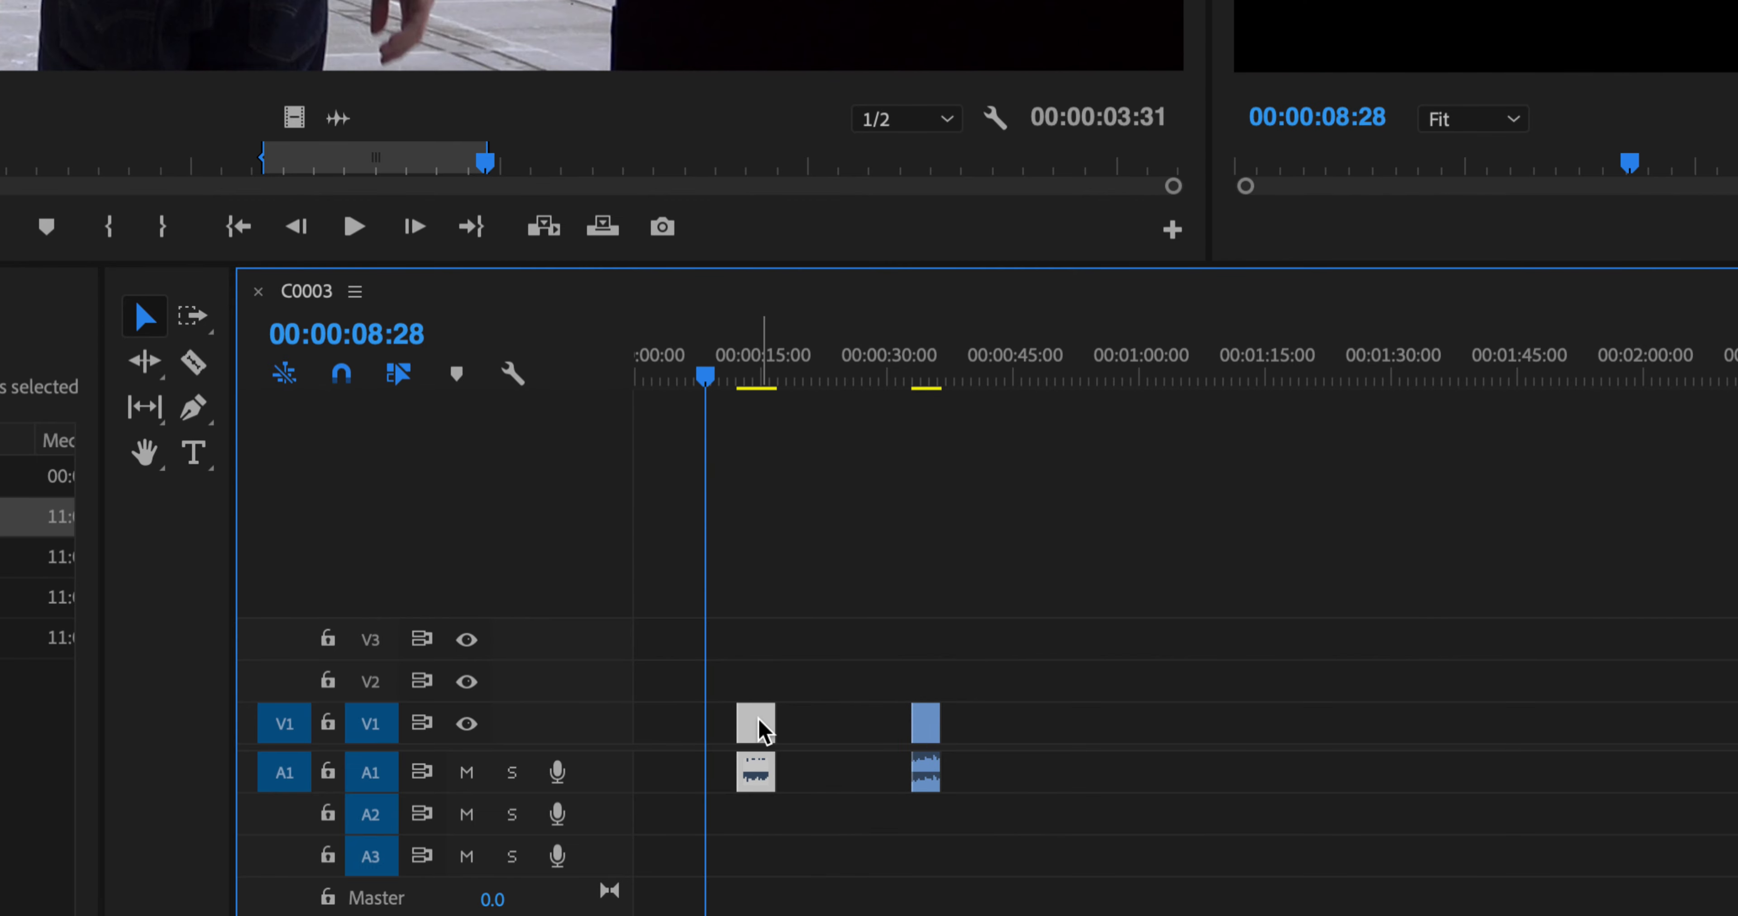
pyautogui.press('Delete')
# - Move the short clip to the beginning of the sequence and set the playhead at the start
pyautogui.moveTo(926, 724); pyautogui.dragTo(648, 724)
pyautogui.click(650, 375)
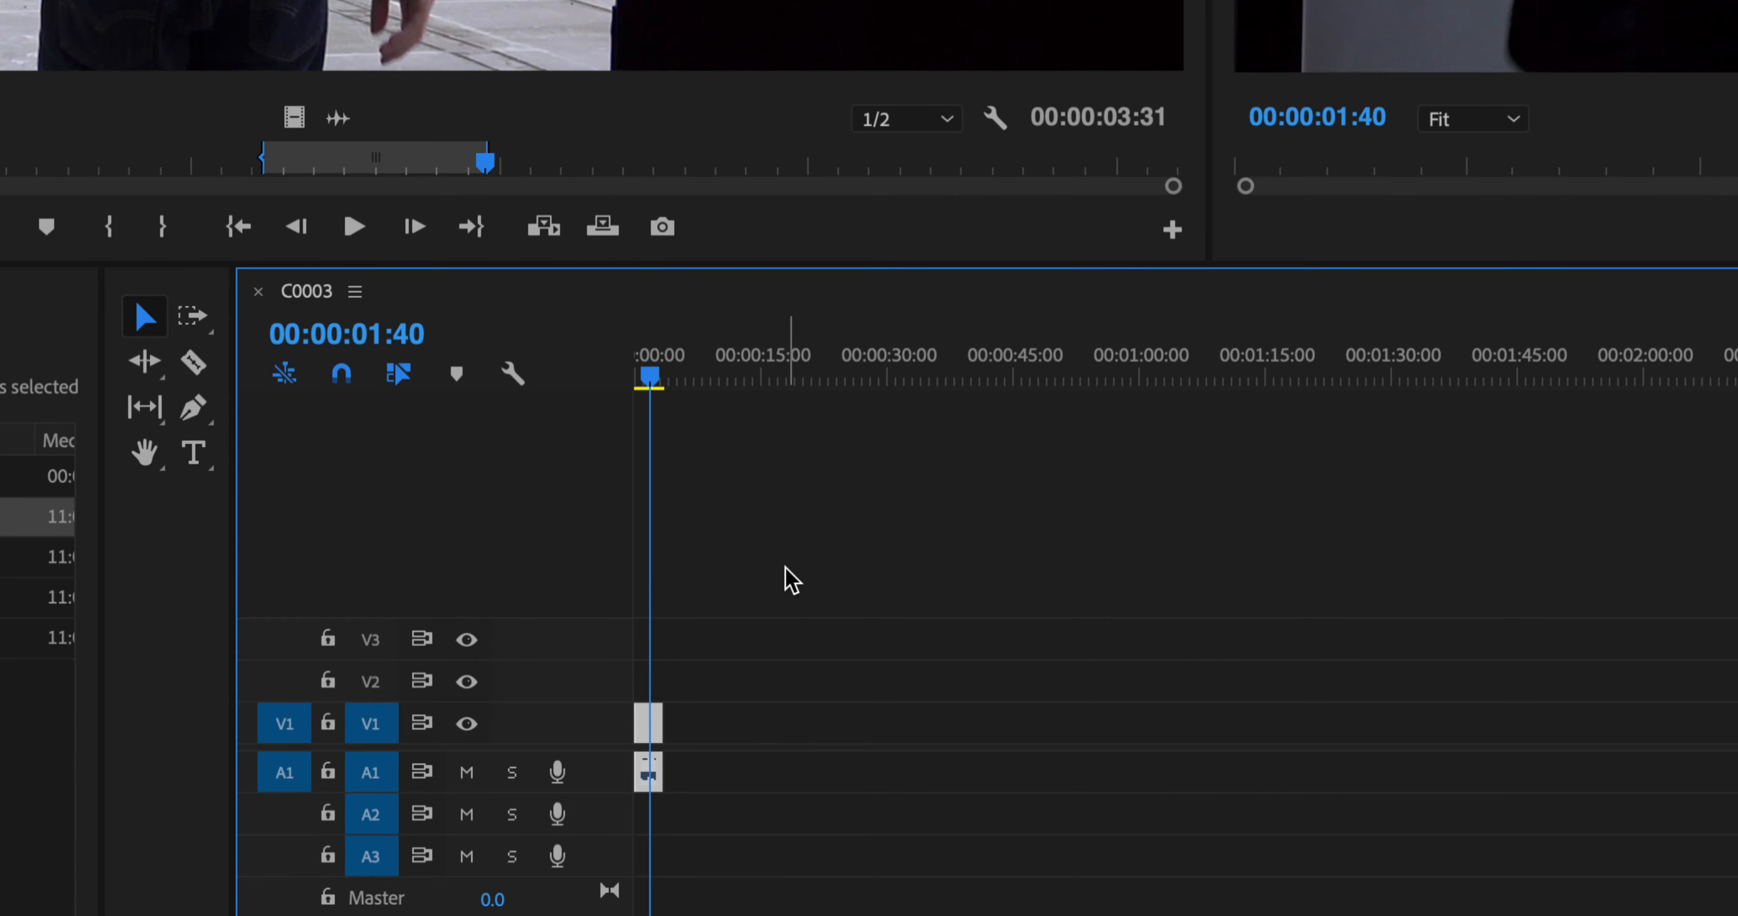
# - Expand the Video 1 and Audio 1 tracks to show the clip thumbnail and audio waveforms
pyautogui.press('=')
pyautogui.press('=')
pyautogui.press('=')
pyautogui.press('=')
pyautogui.press('-')
pyautogui.press('-')
pyautogui.press('-')
pyautogui.press('=')
pyautogui.press('=')
pyautogui.press('=')
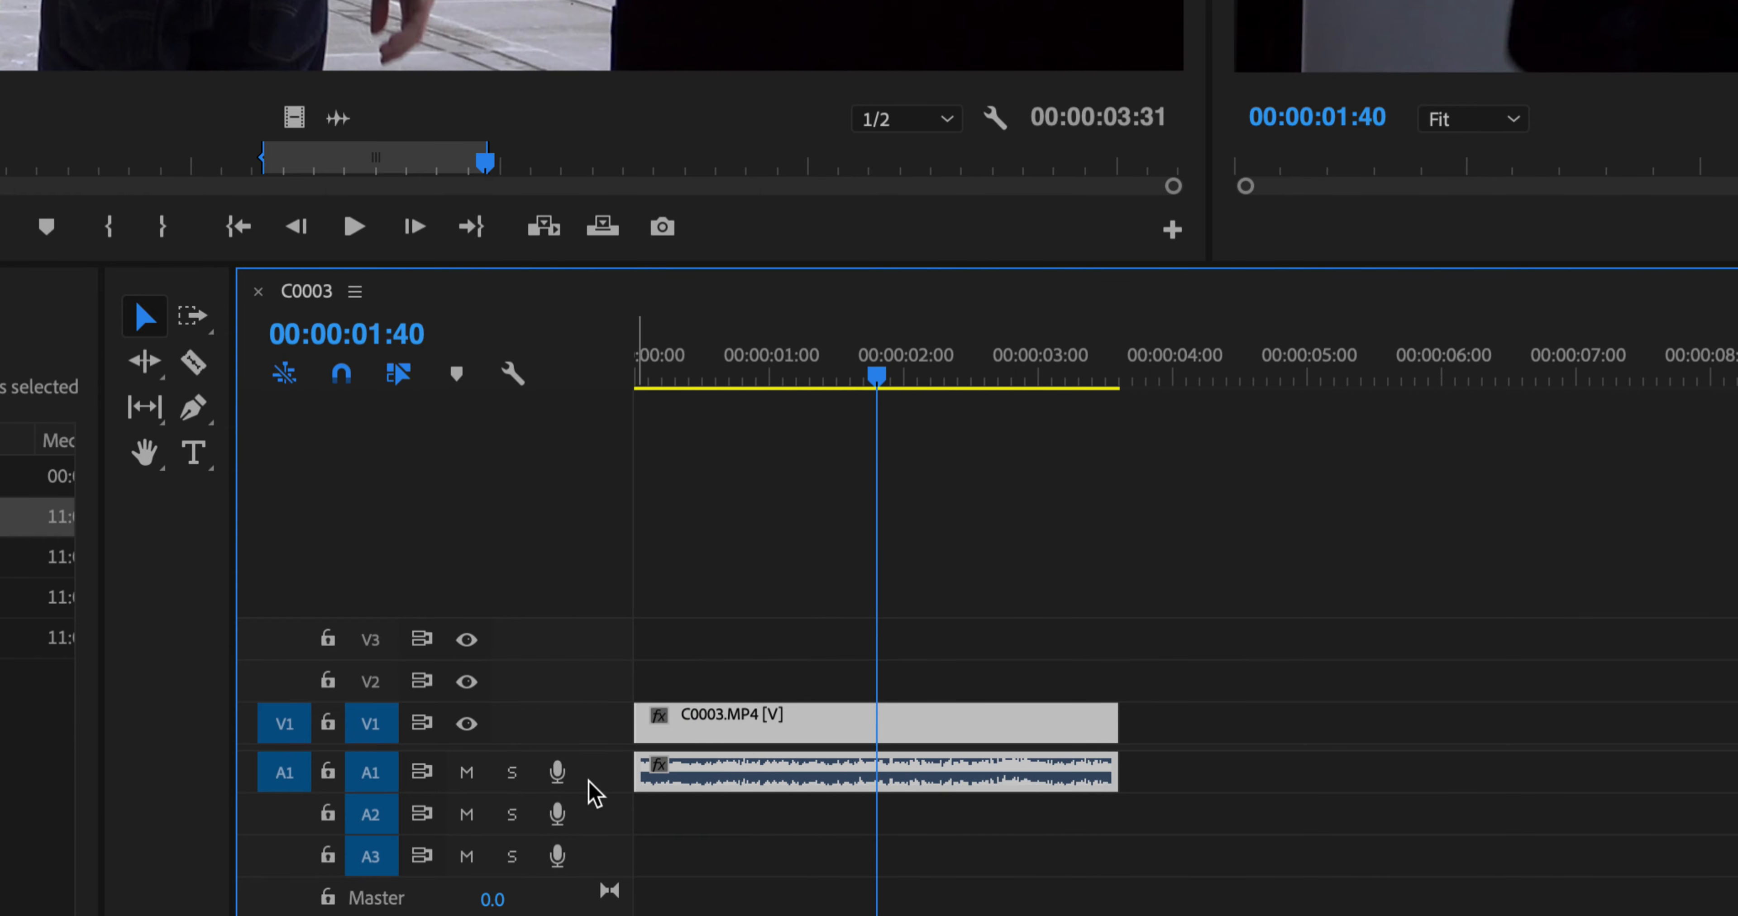
pyautogui.doubleClick(611, 726)
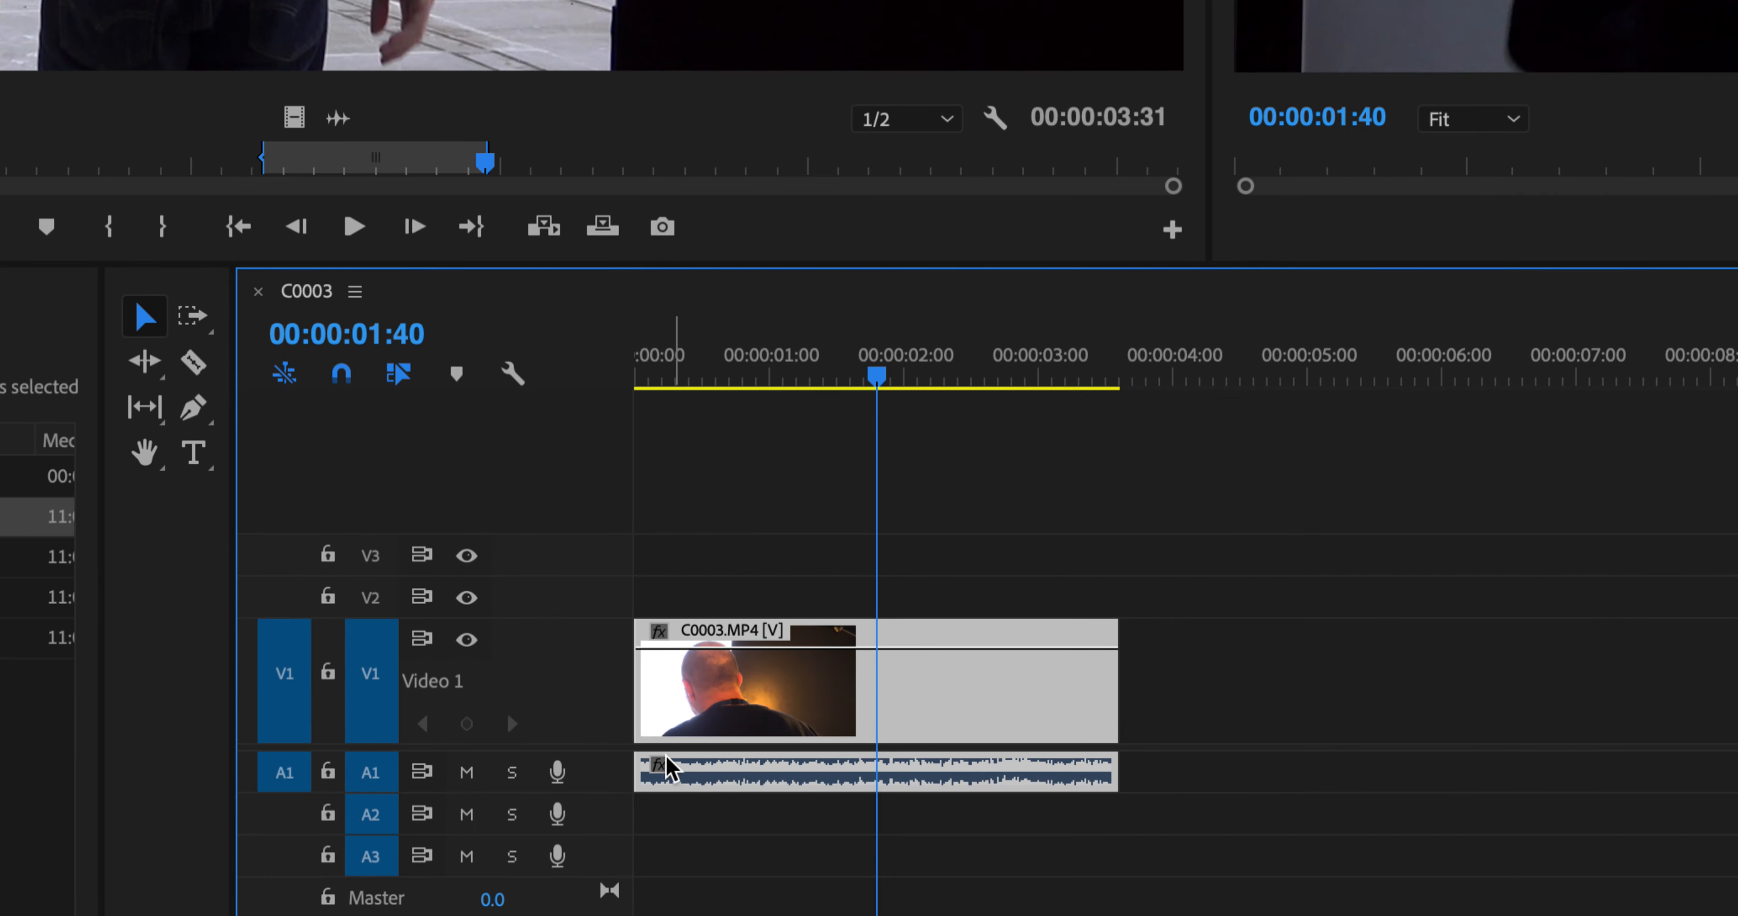
pyautogui.doubleClick(621, 775)
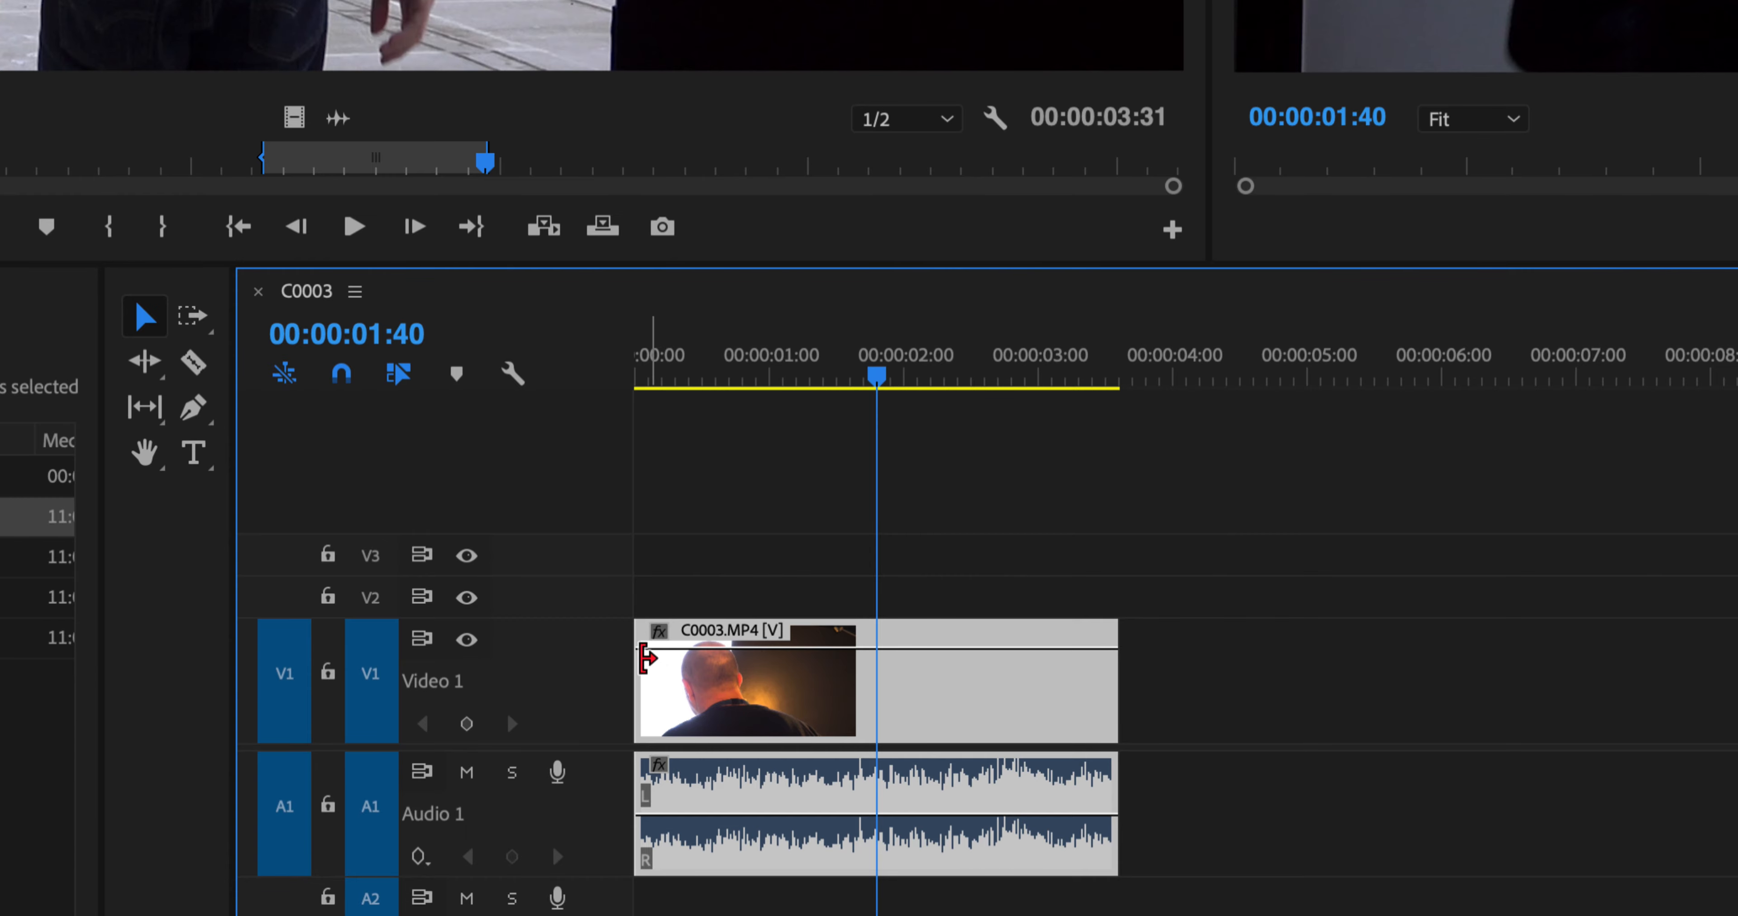
pyautogui.doubleClick(595, 668)
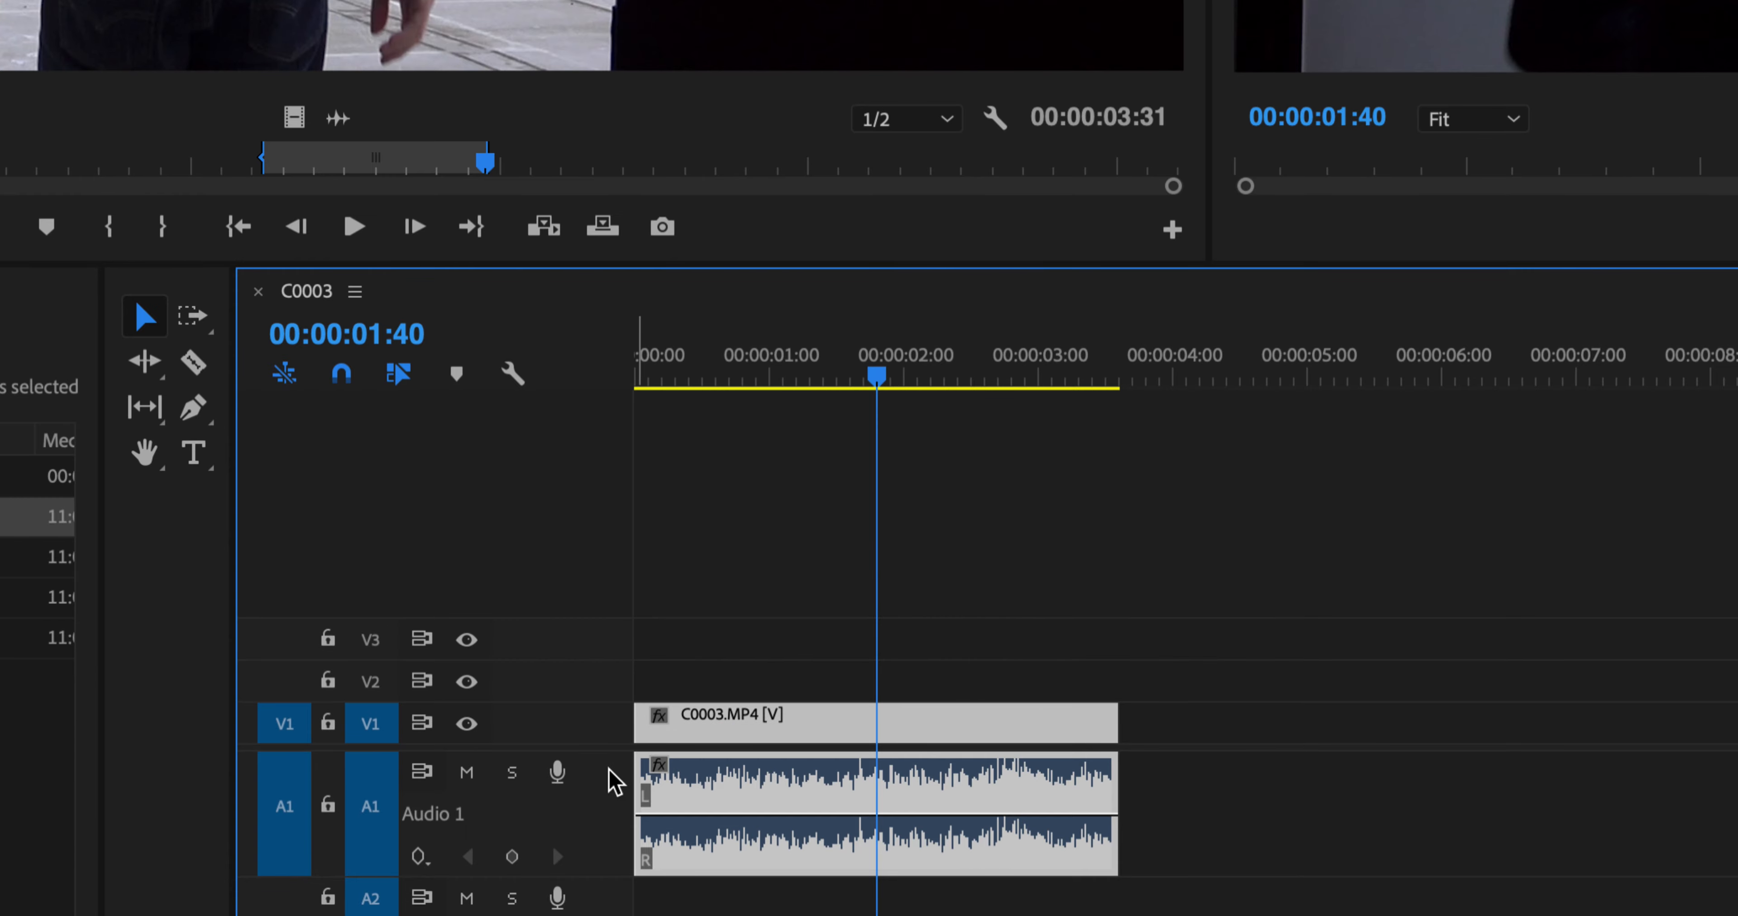
pyautogui.doubleClick(611, 729)
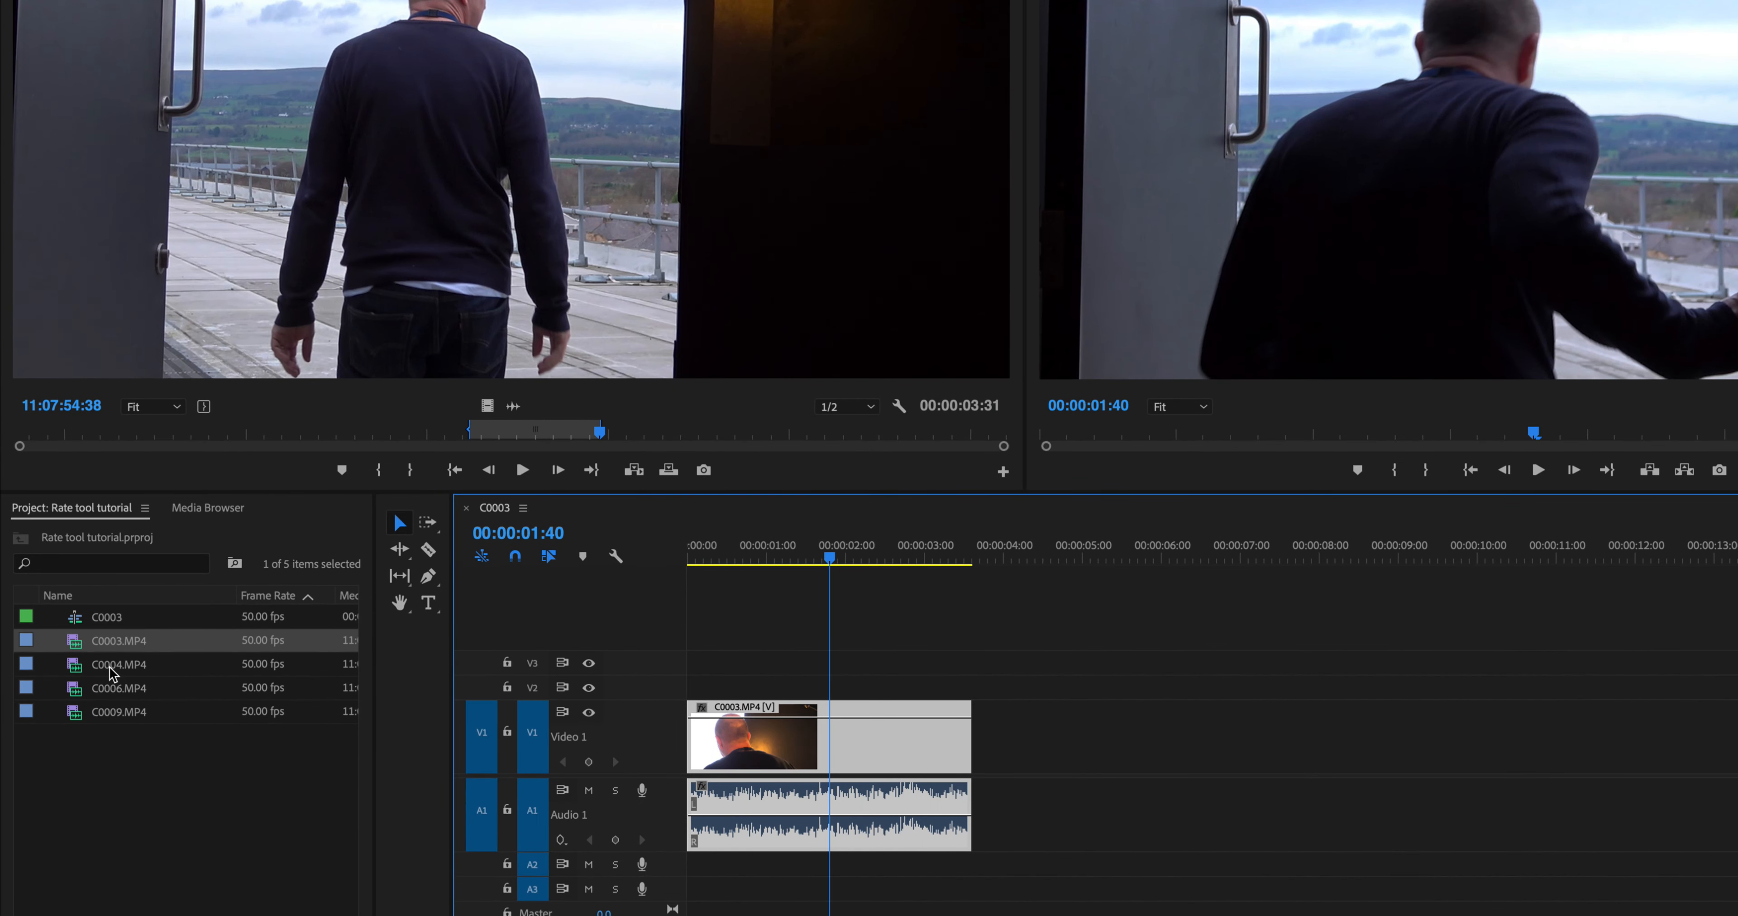
# - Open C0004.MP4 in the source monitor, play it, and scrub the sequence playhead
pyautogui.doubleClick(111, 665)
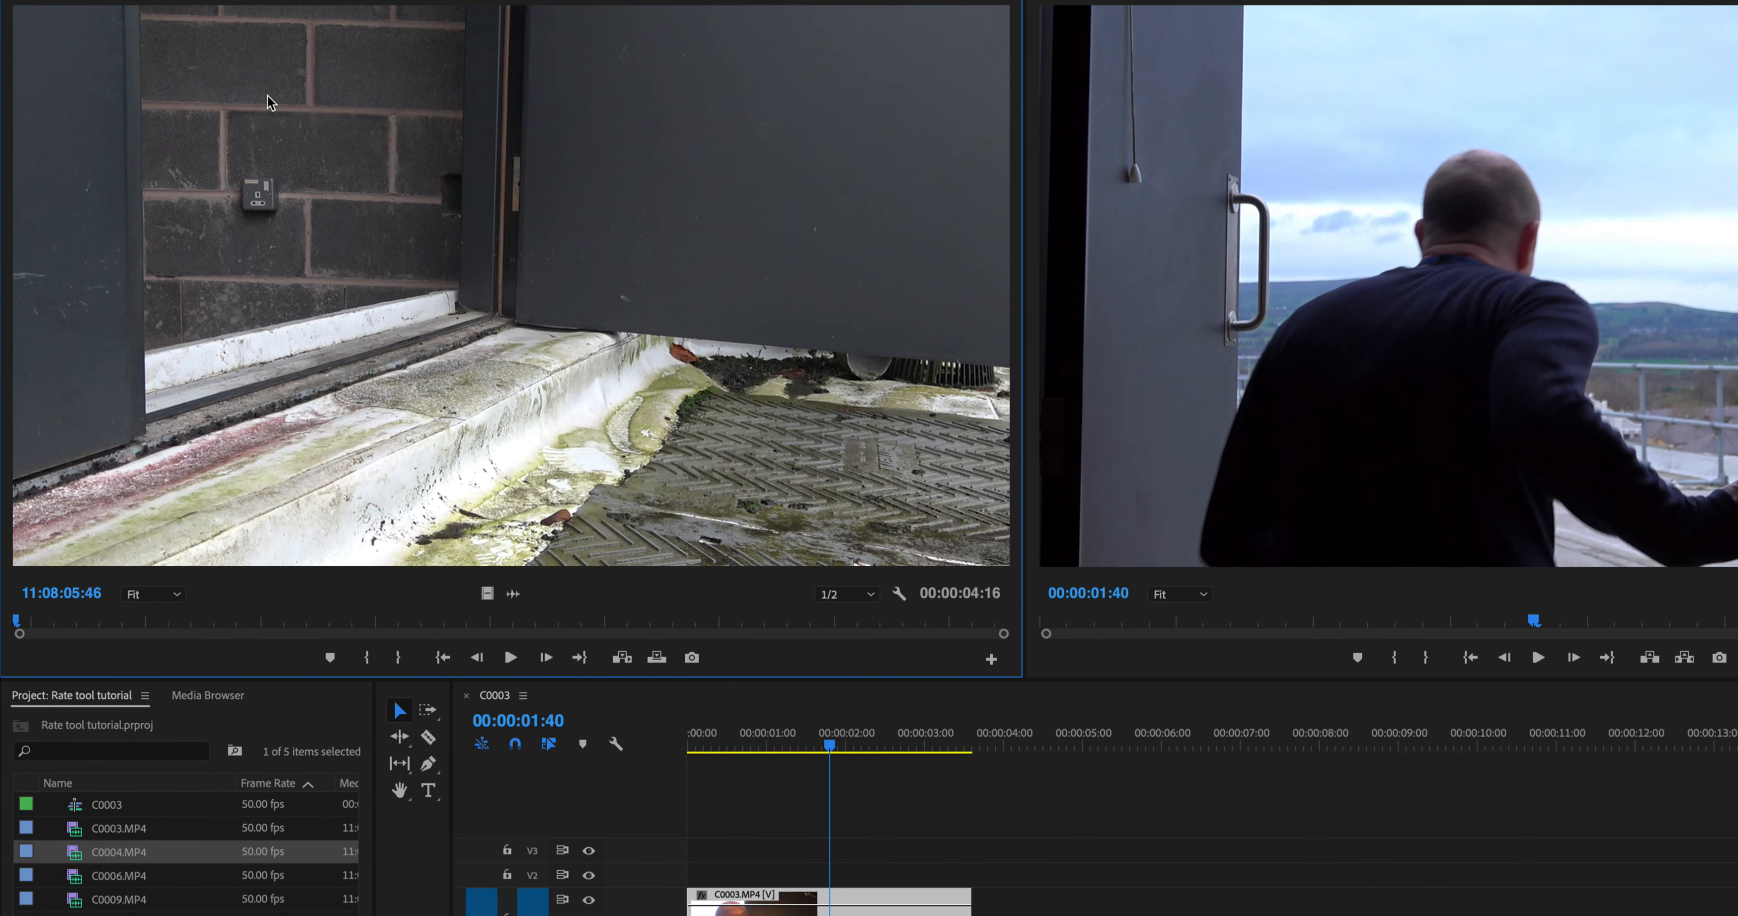
pyautogui.press('space')
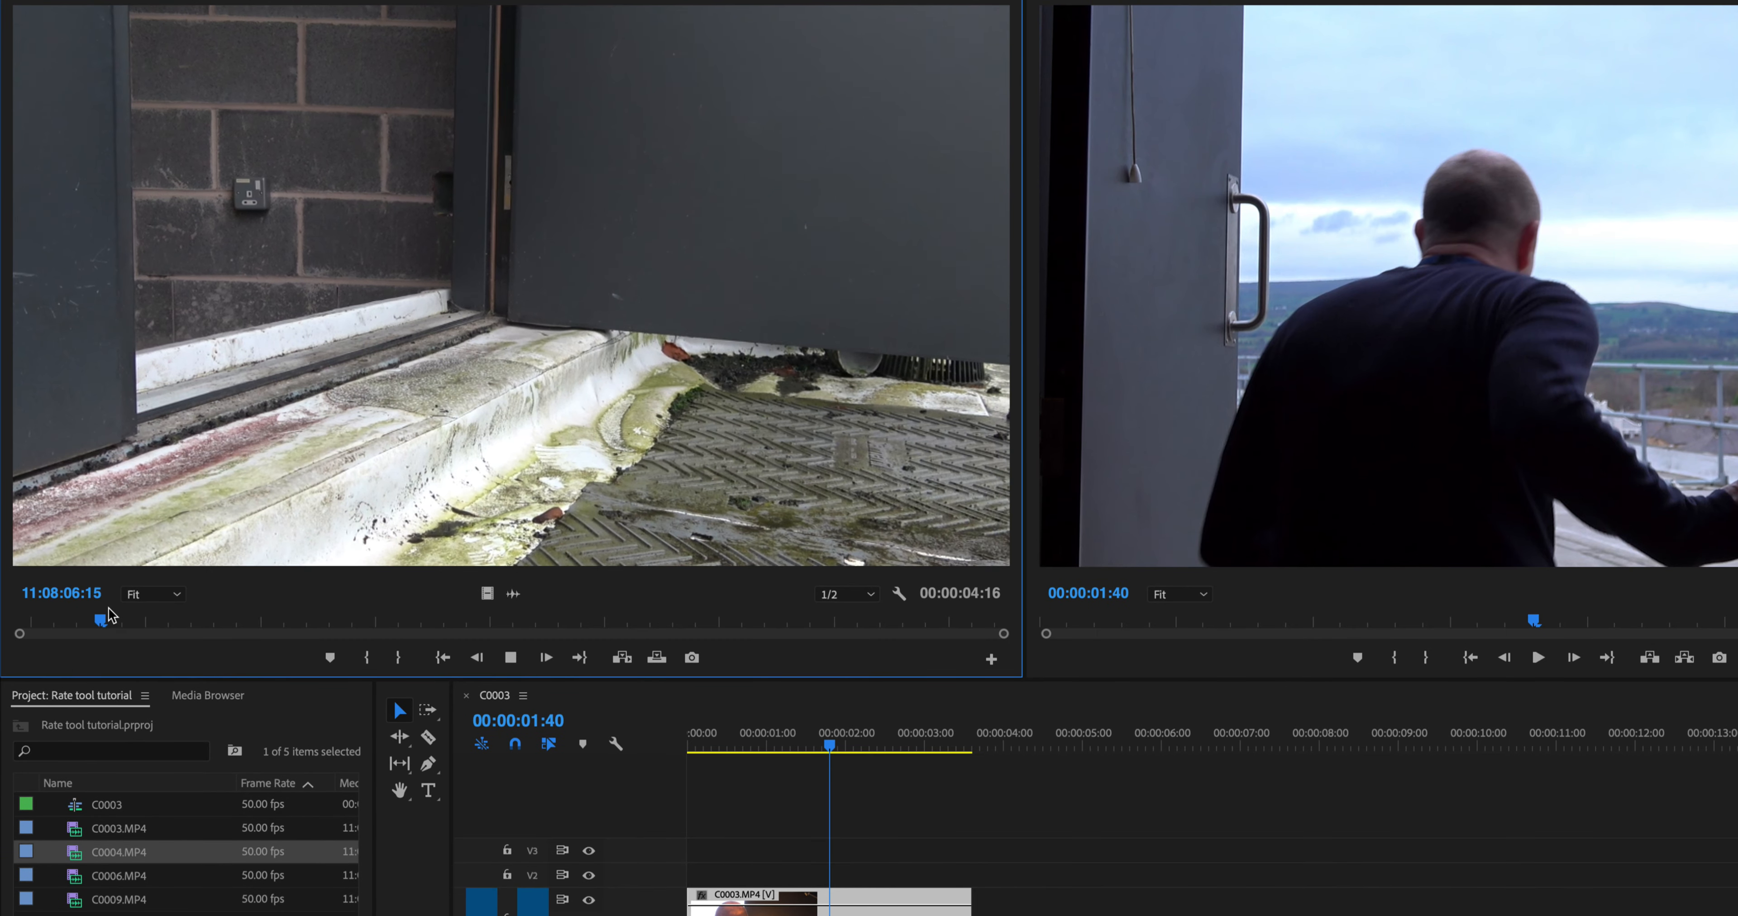
pyautogui.moveTo(830, 745)
pyautogui.mouseDown()
pyautogui.moveTo(892, 745)
pyautogui.moveTo(783, 748)
pyautogui.moveTo(825, 751)
pyautogui.mouseUp()
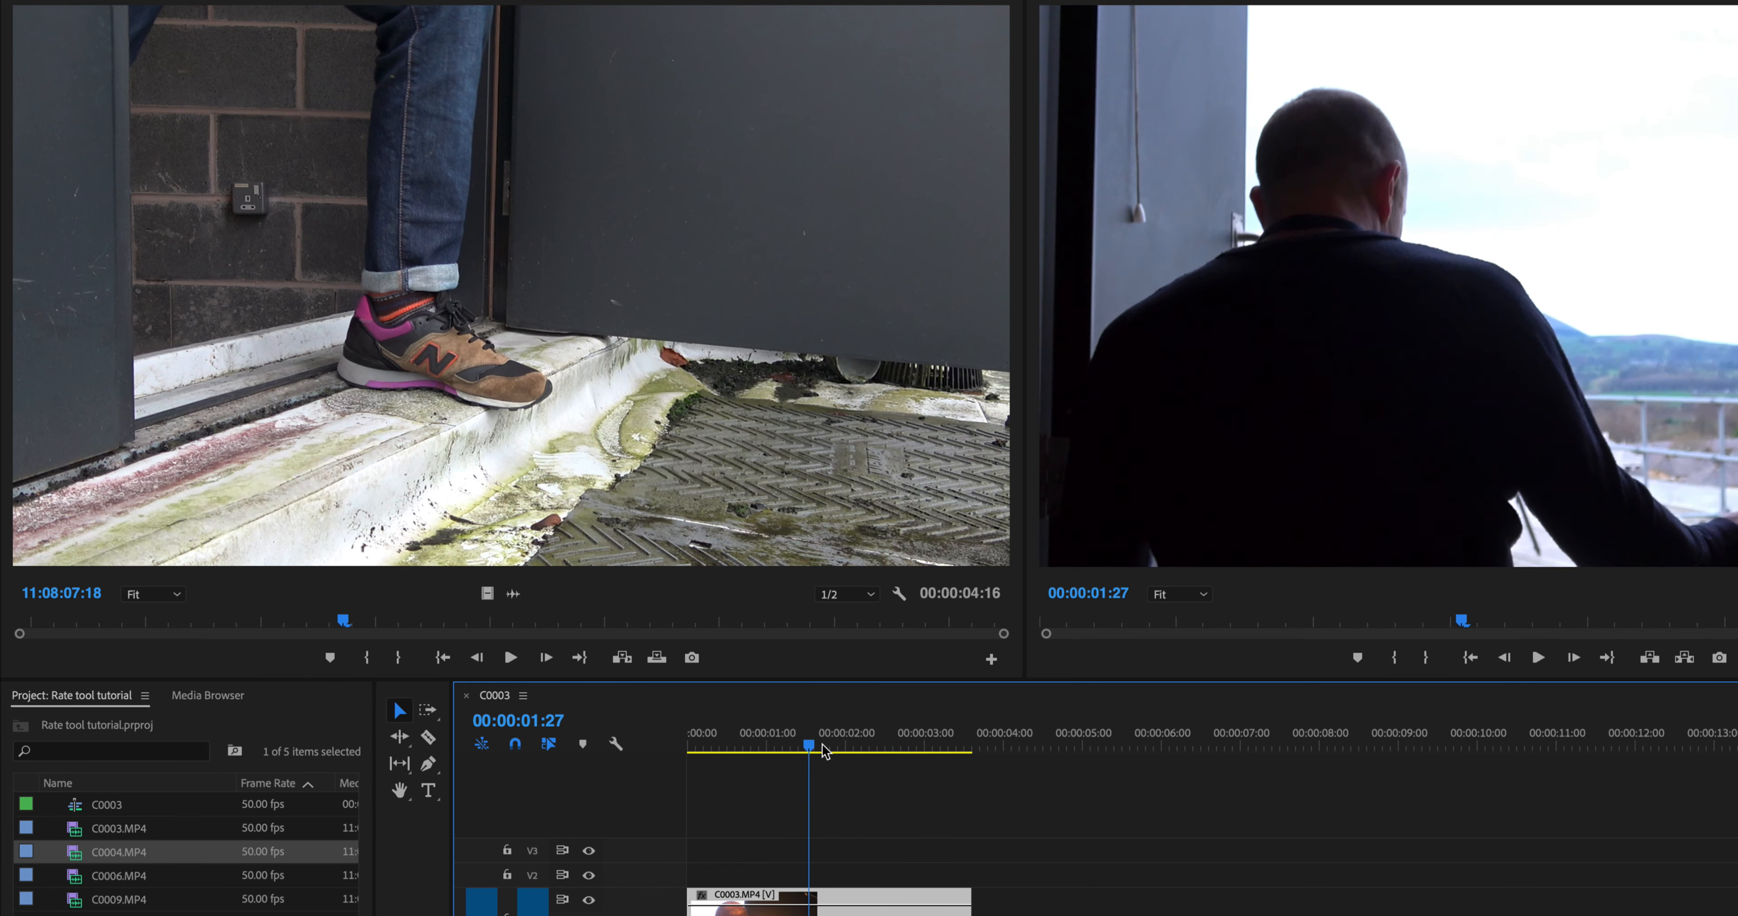